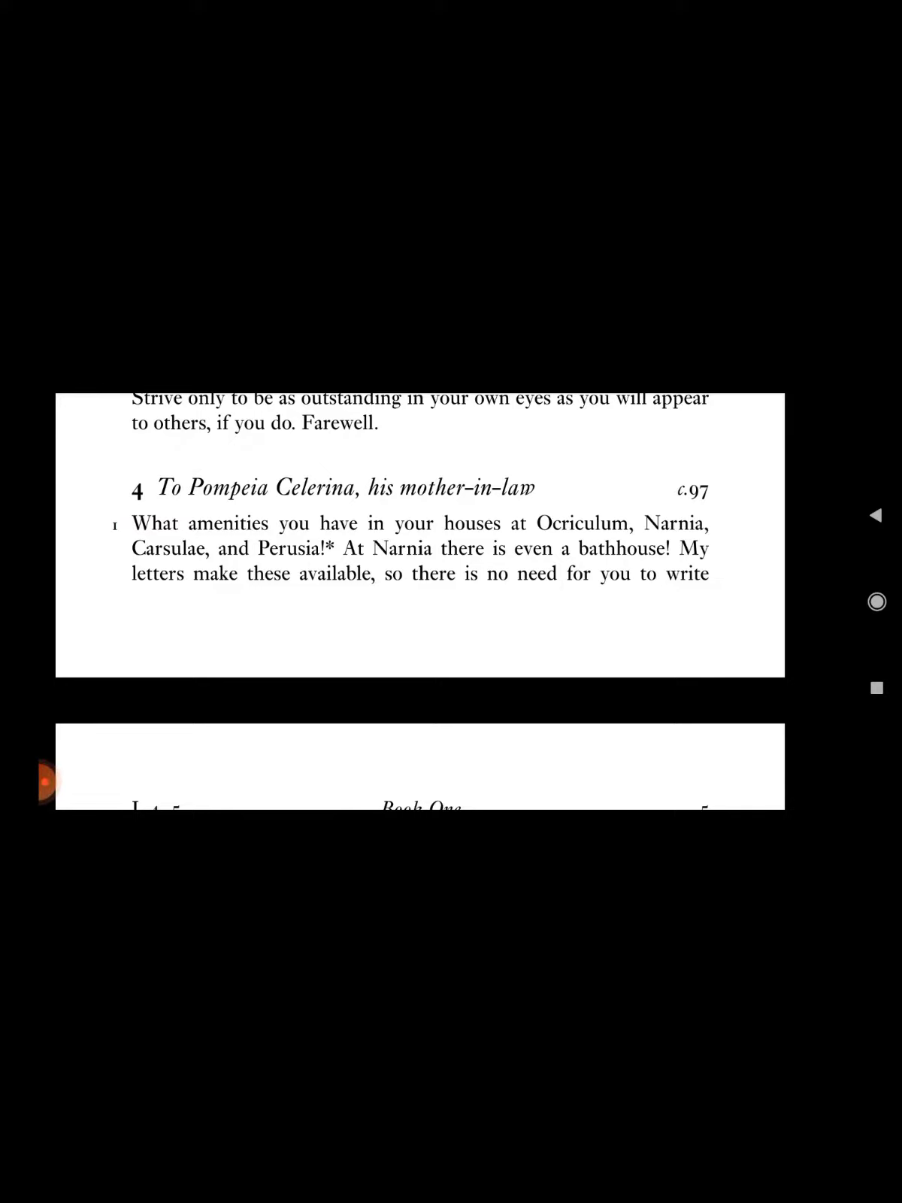
pyautogui.scroll(-1, 419, 536)
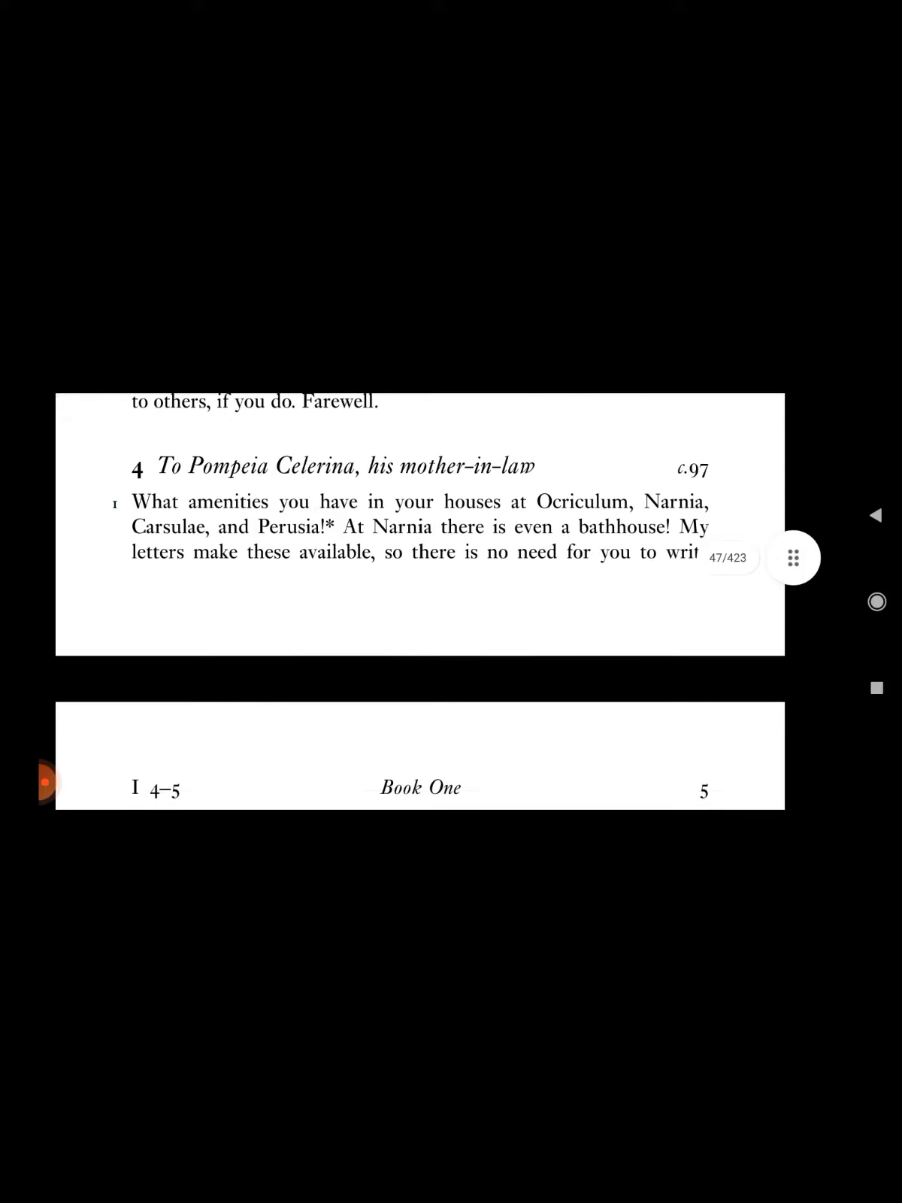
pyautogui.scroll(-1, 420, 601)
pyautogui.scroll(-1, 420, 601)
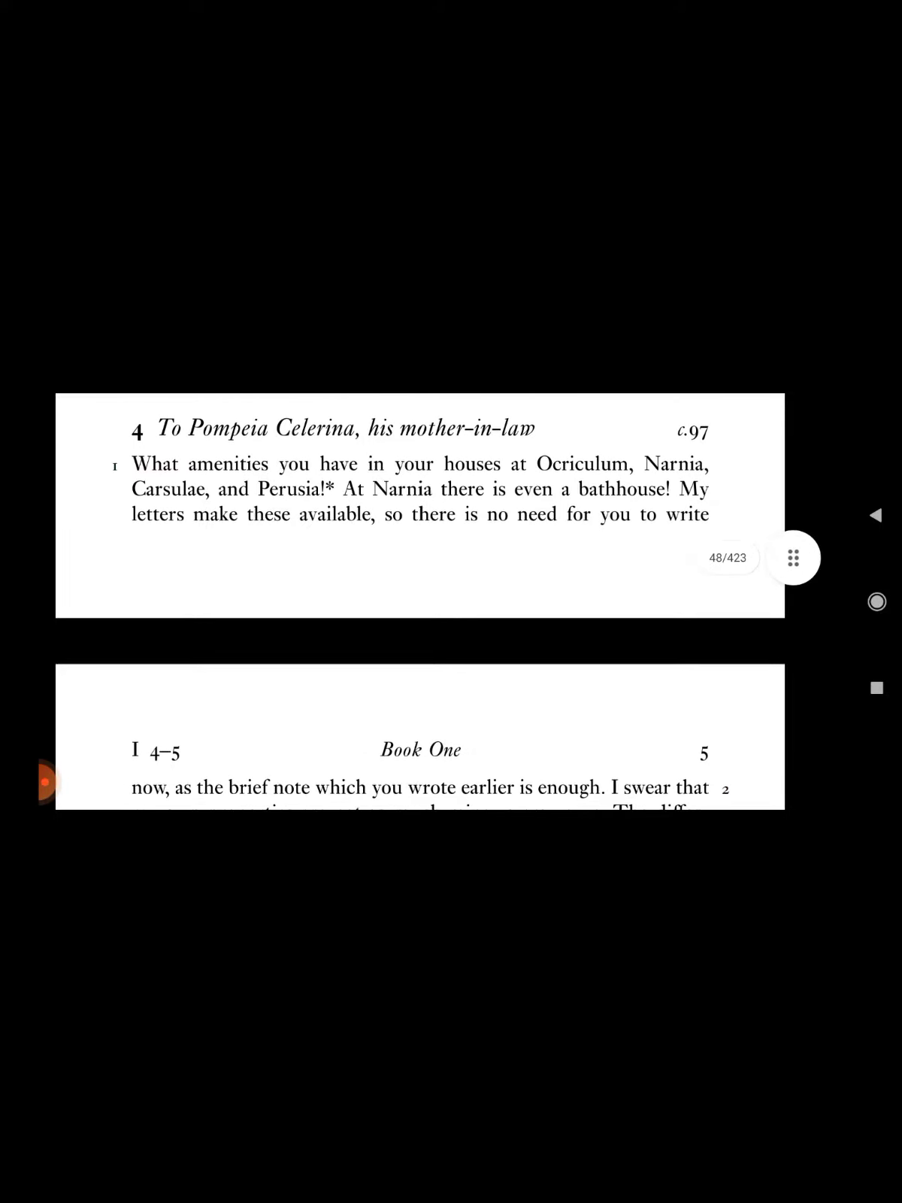
pyautogui.scroll(-1, 420, 601)
pyautogui.scroll(-1, 420, 601)
pyautogui.scroll(-1, 420, 601)
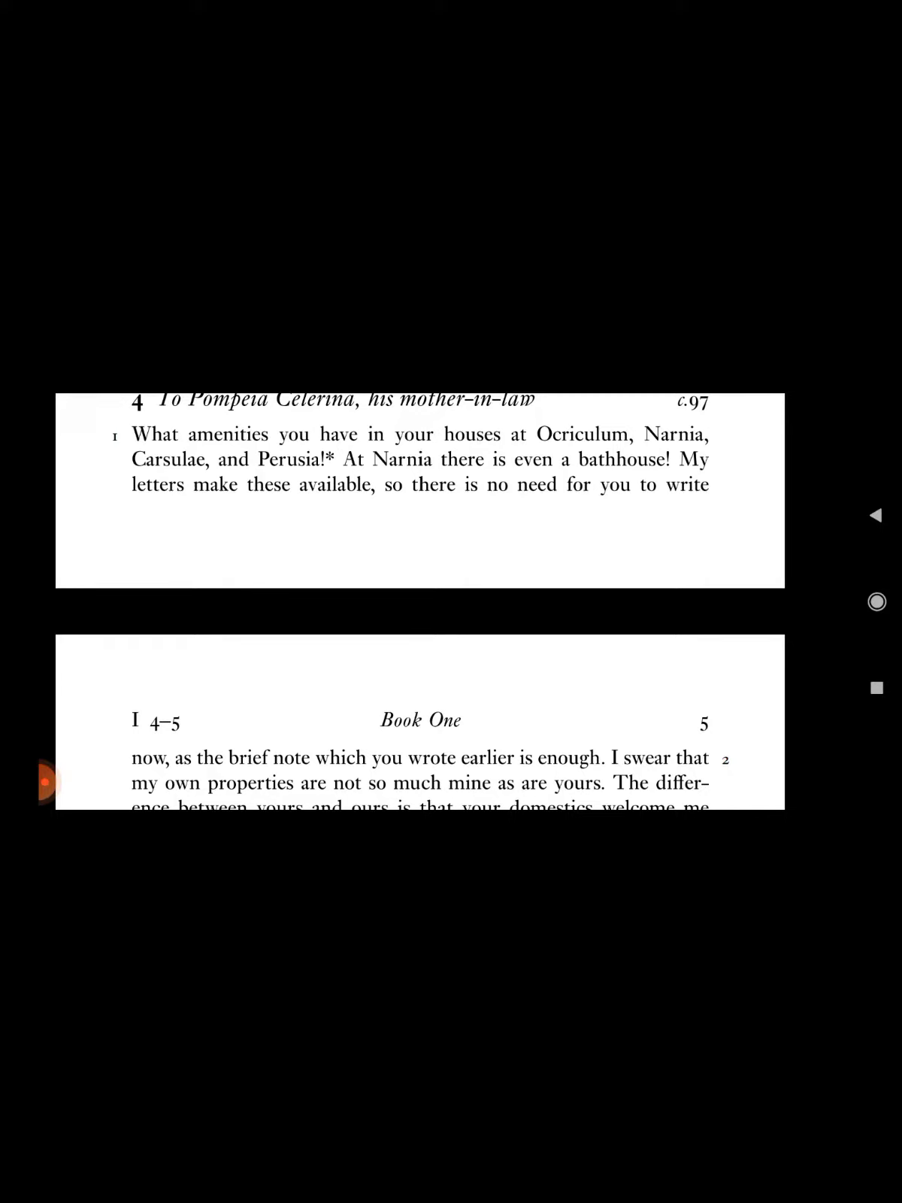
pyautogui.scroll(-1, 420, 602)
pyautogui.scroll(-1, 419, 602)
pyautogui.scroll(-1, 420, 601)
pyautogui.scroll(-1, 419, 601)
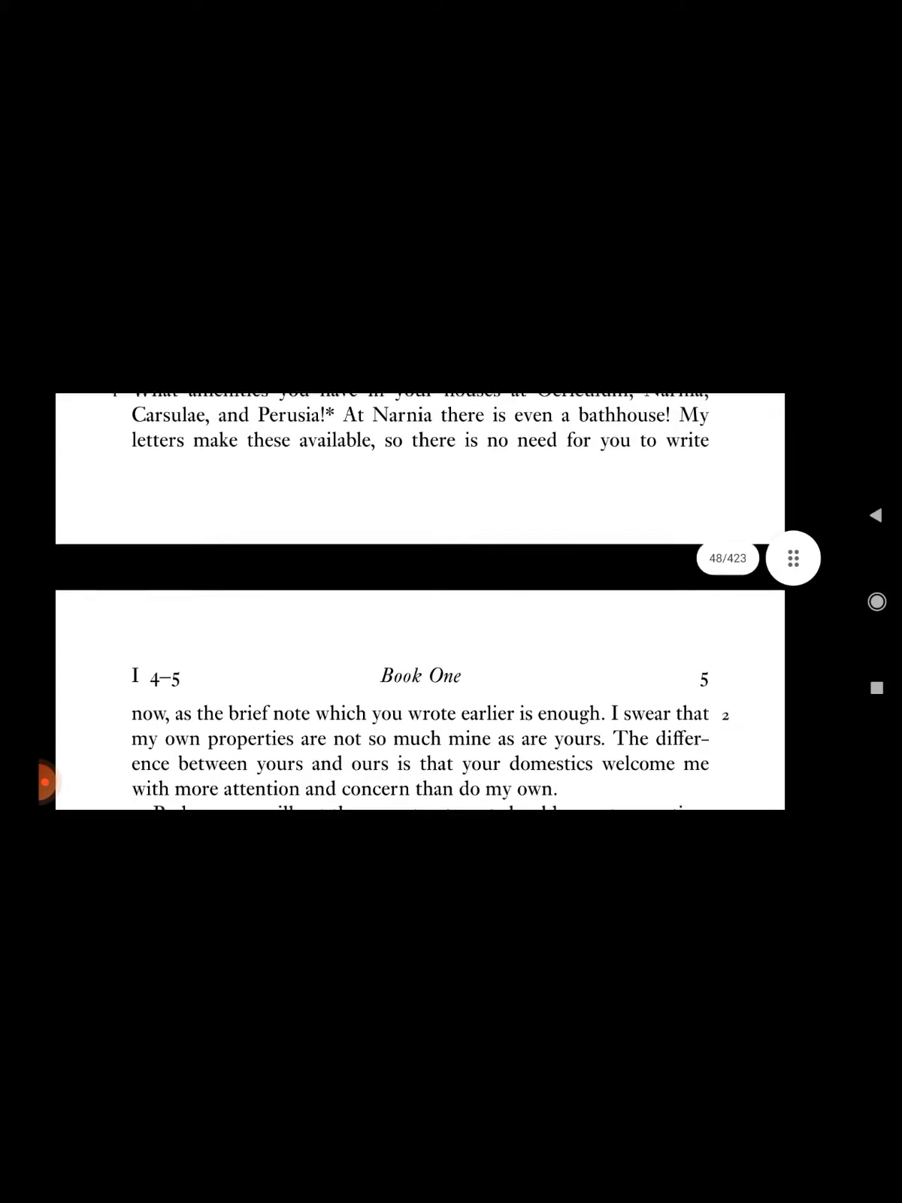
pyautogui.scroll(-1, 420, 601)
pyautogui.scroll(-1, 421, 602)
pyautogui.scroll(-1, 420, 601)
pyautogui.scroll(-1, 420, 601)
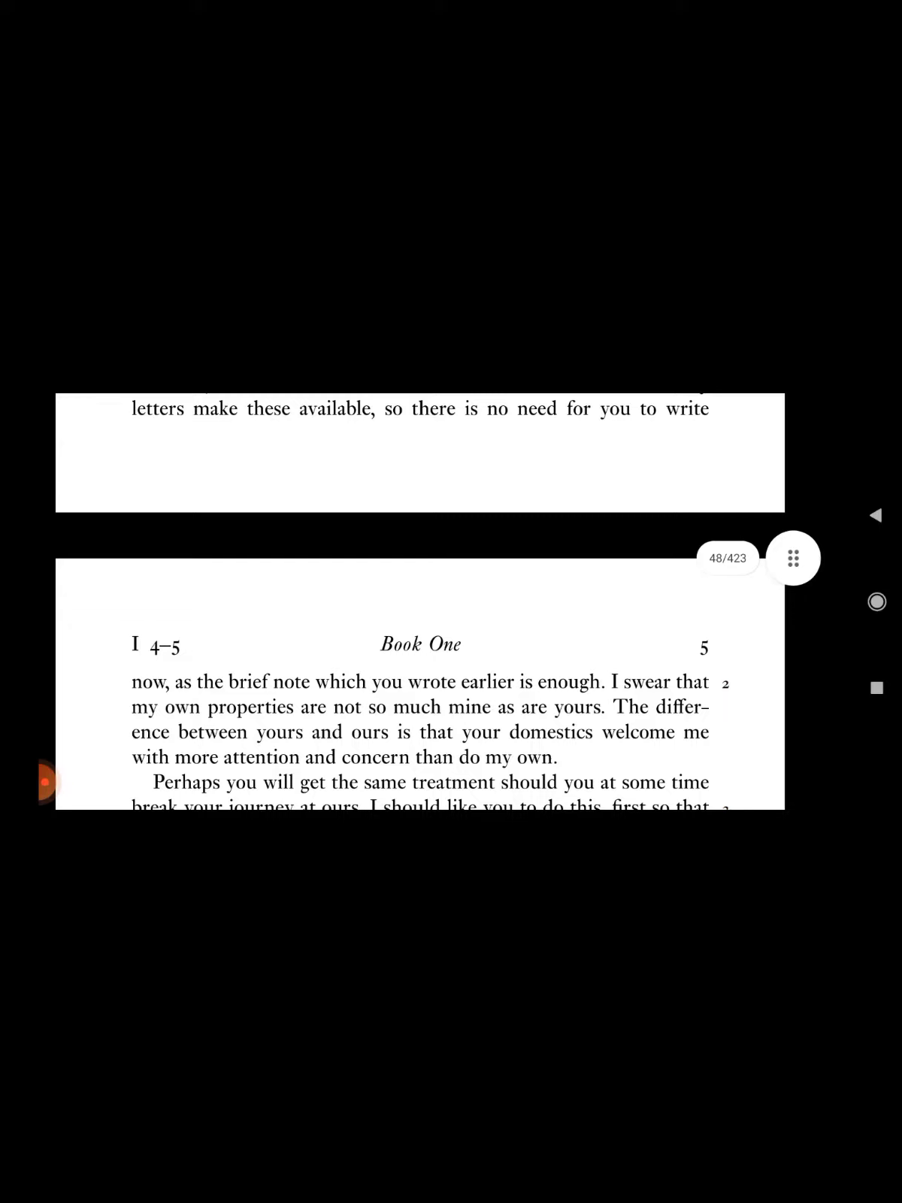
pyautogui.scroll(-1, 420, 601)
pyautogui.scroll(-1, 419, 602)
pyautogui.scroll(-1, 420, 601)
pyautogui.scroll(-1, 419, 601)
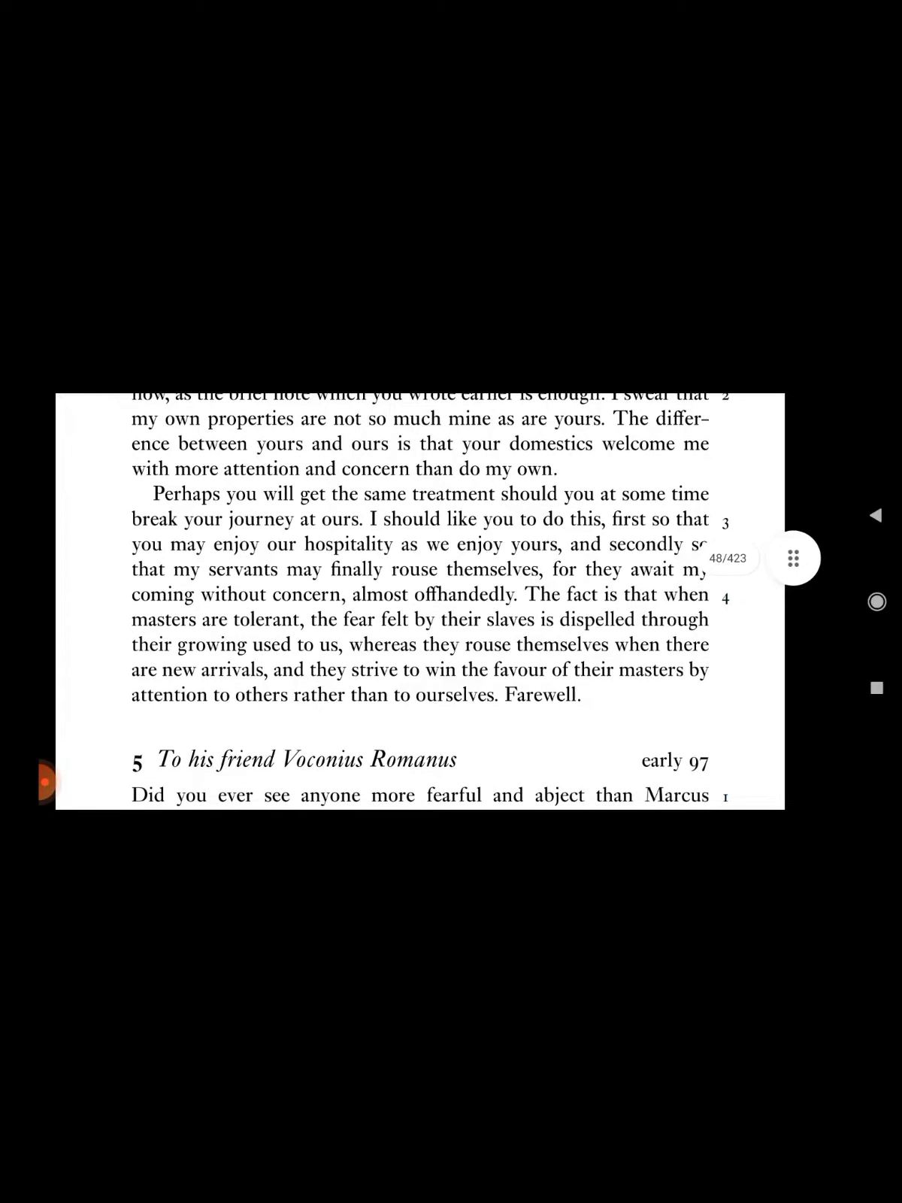
pyautogui.scroll(-1, 419, 601)
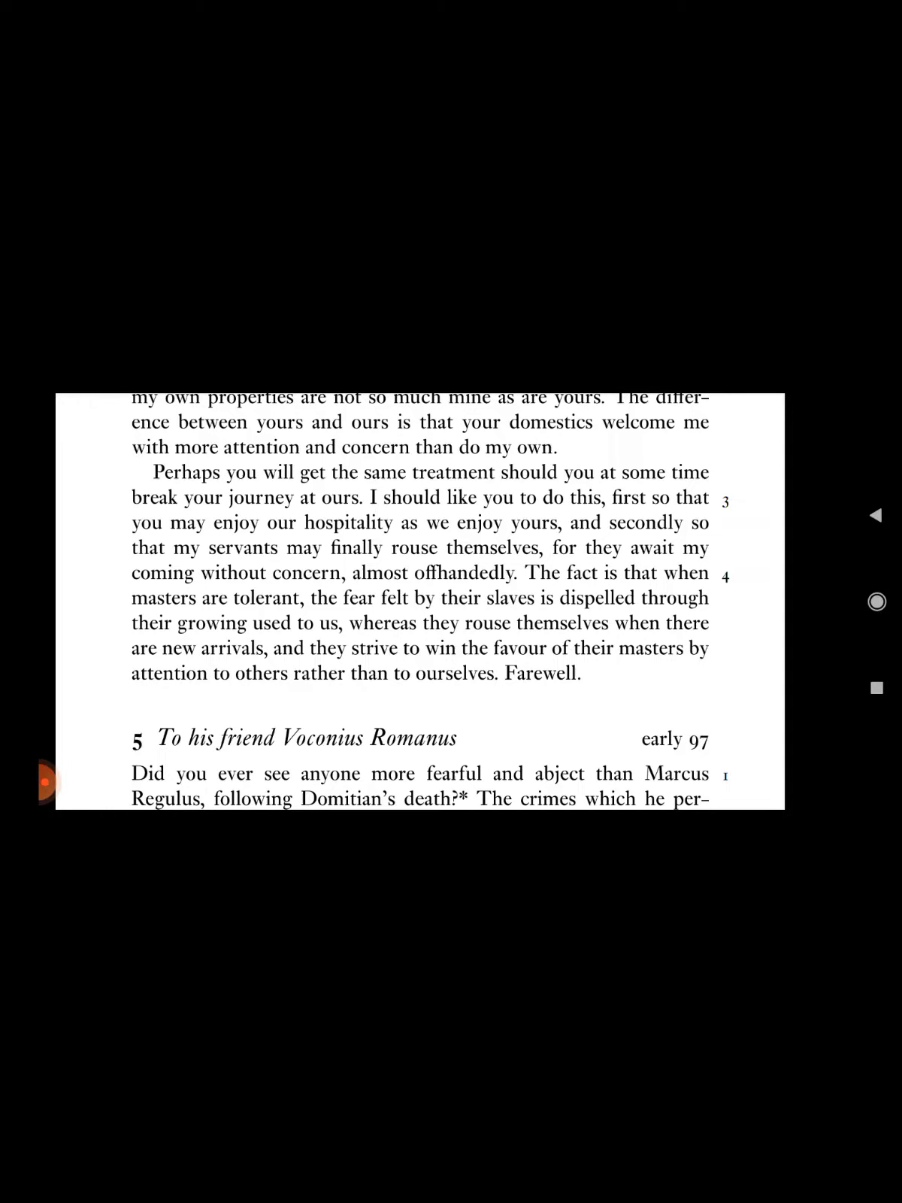
pyautogui.scroll(-1, 420, 602)
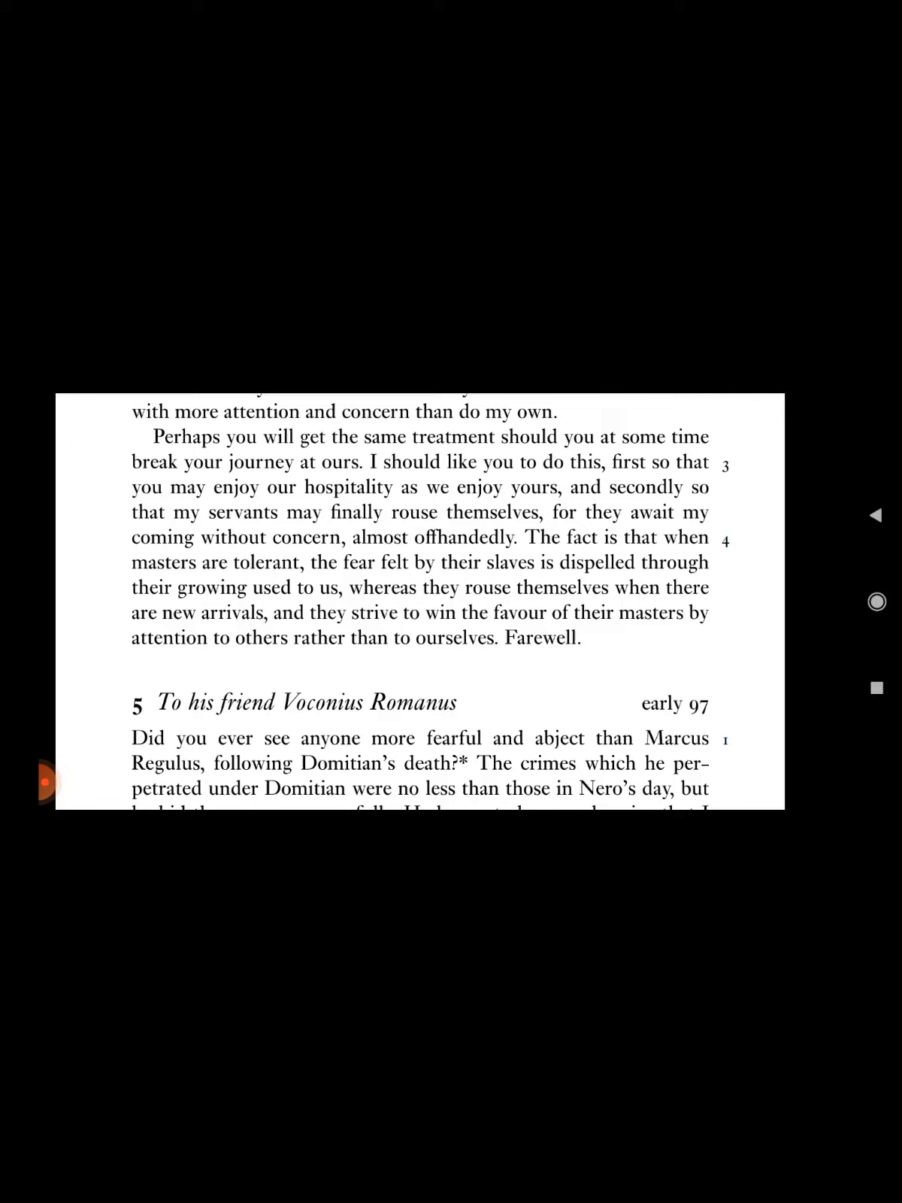
pyautogui.scroll(-1, 420, 602)
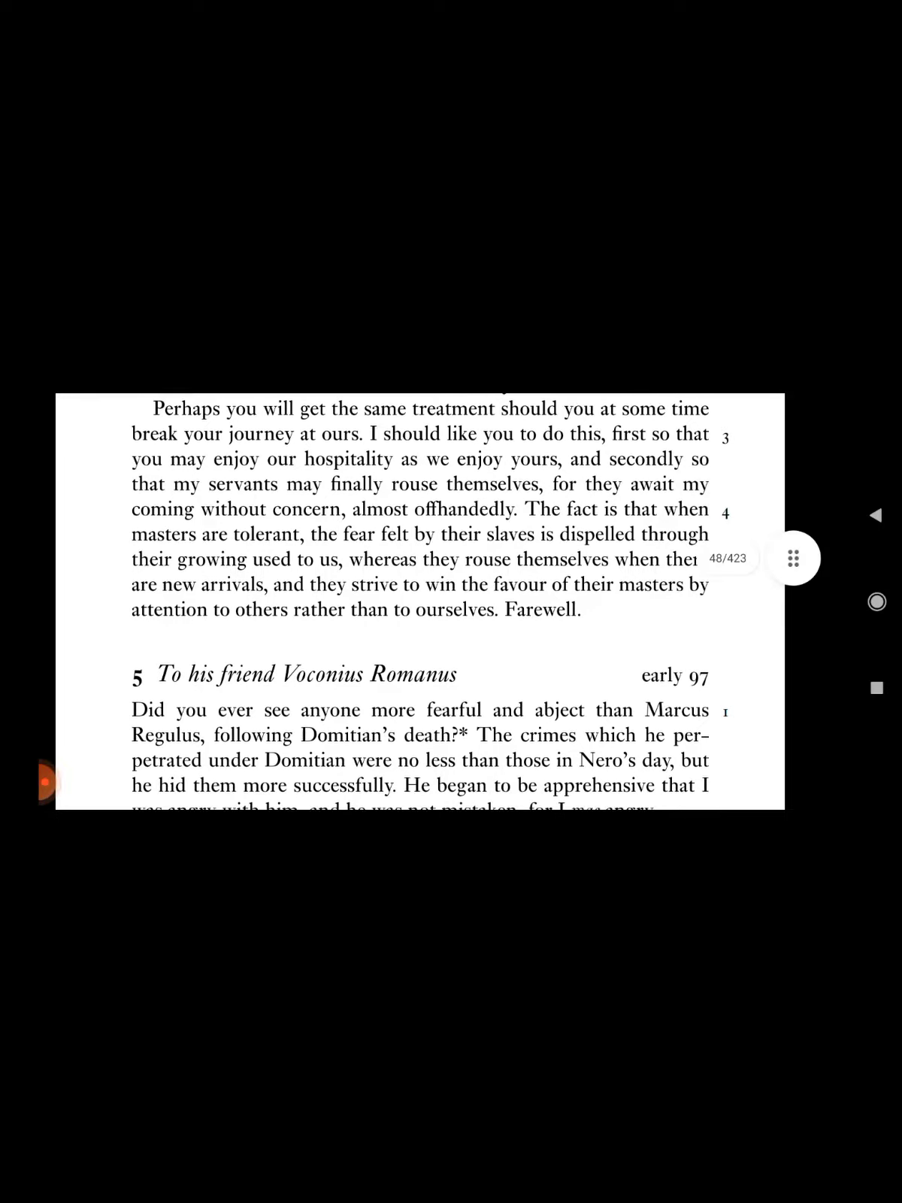